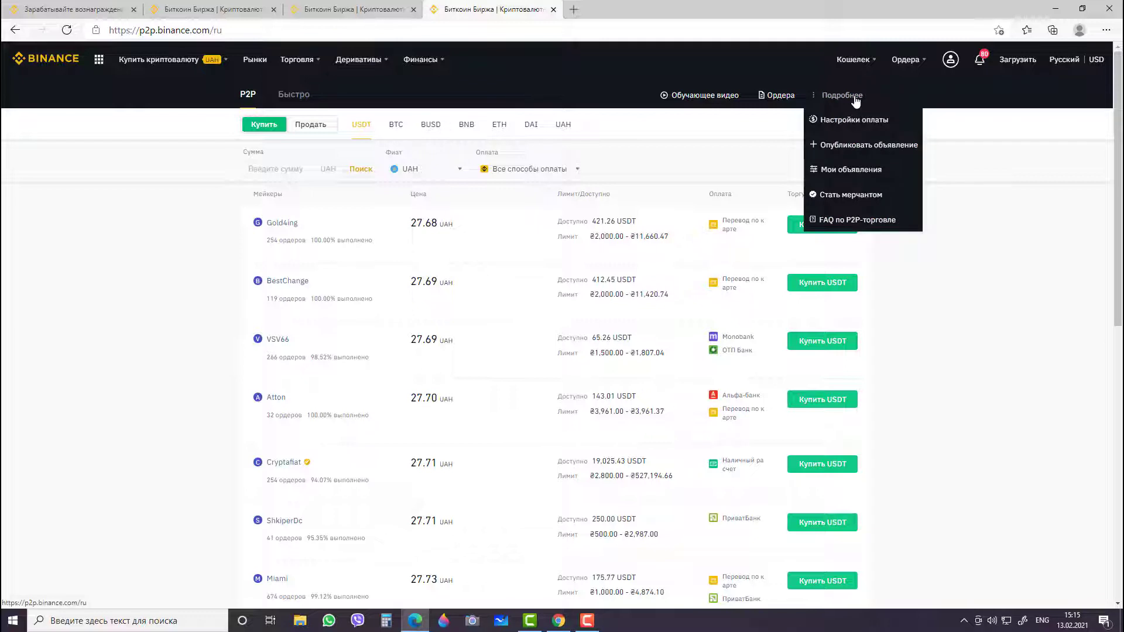
Step: Add Monobank as a P2P payment method in the payment settings and confirm its account details
left_click(848, 120)
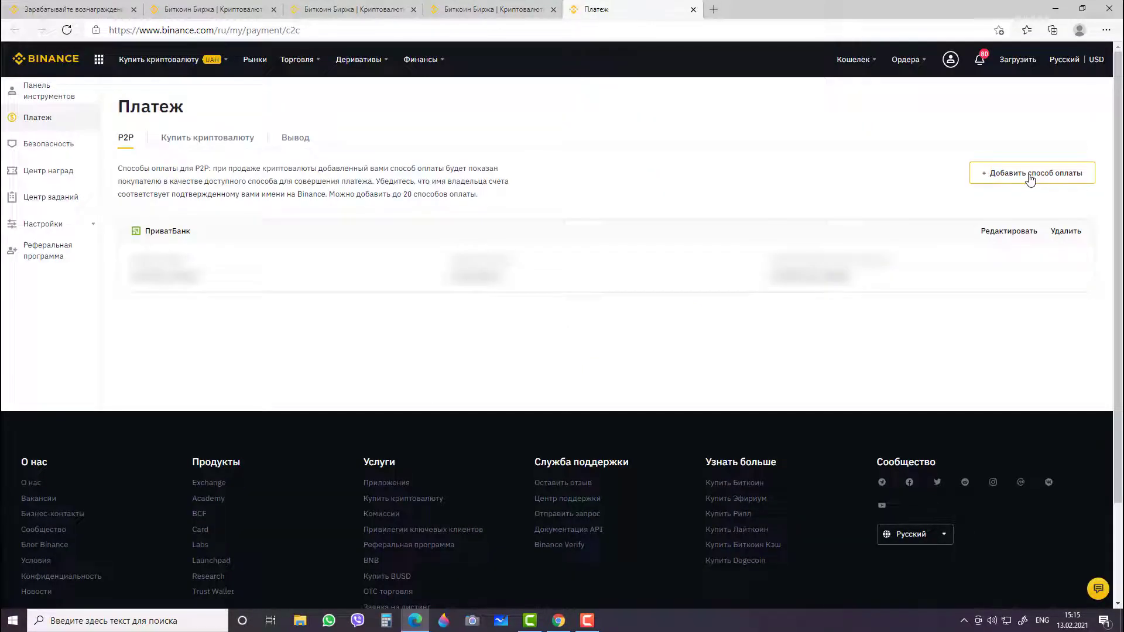
left_click(1030, 180)
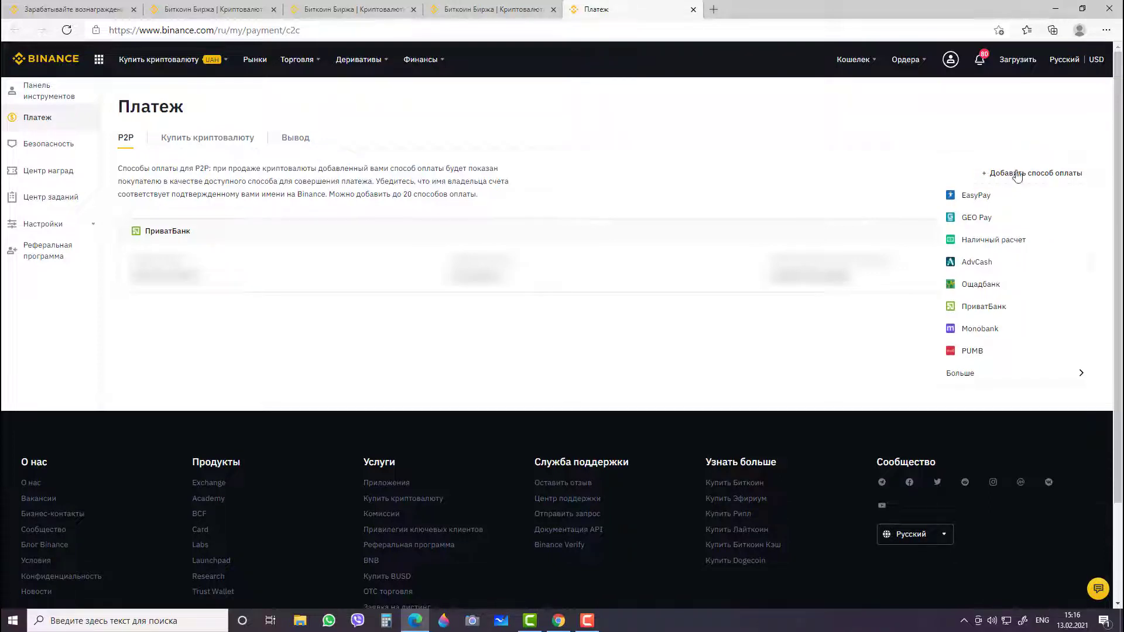
left_click(993, 329)
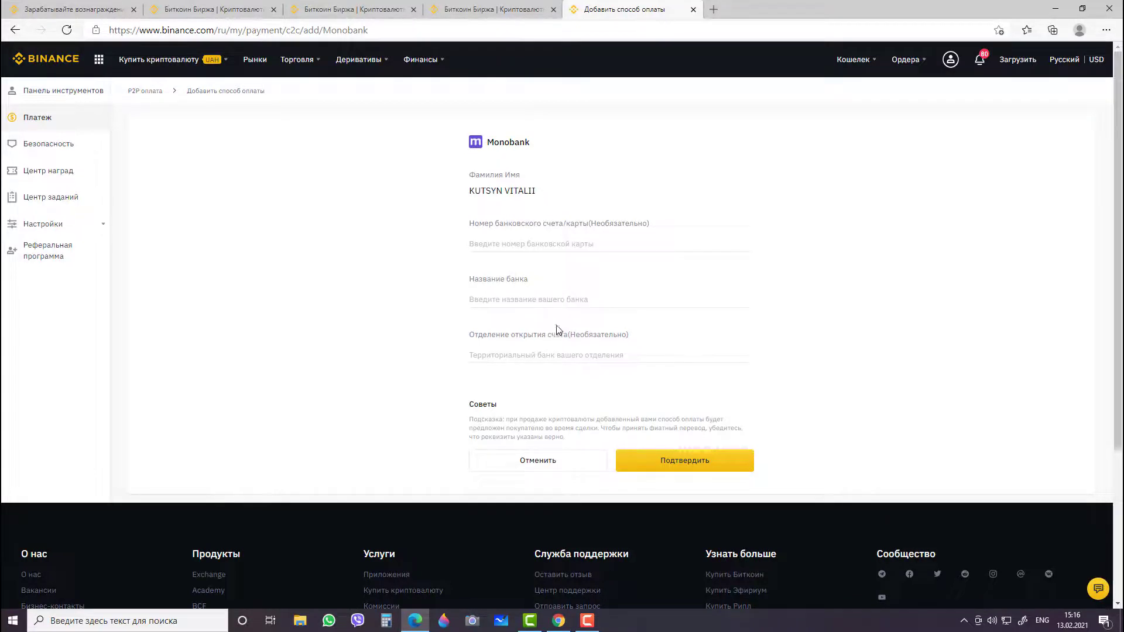
left_click(699, 460)
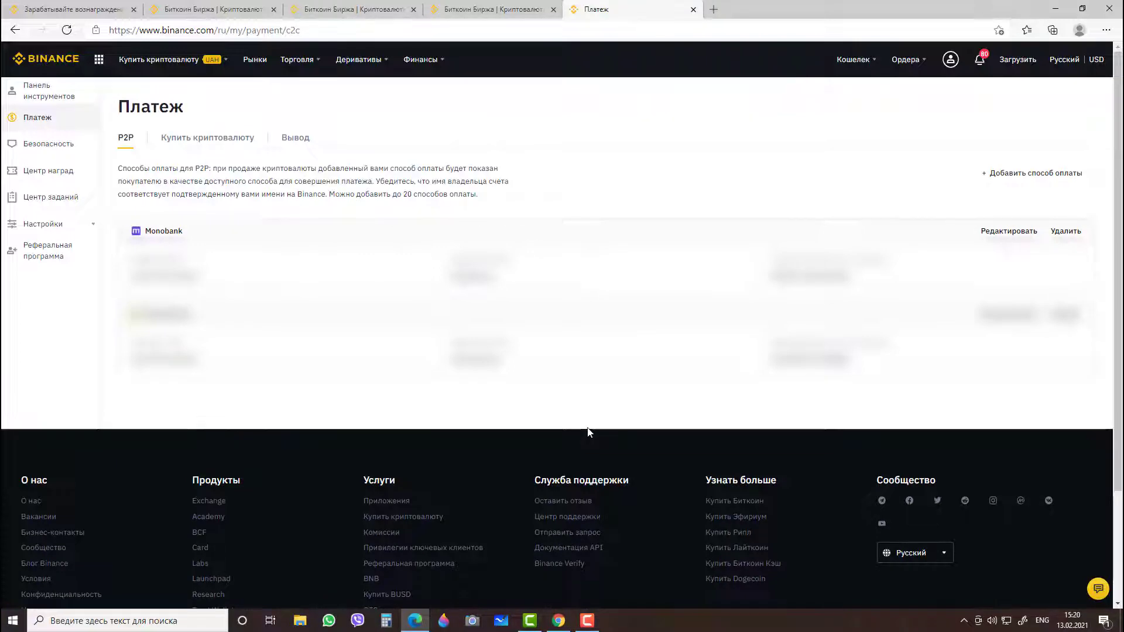
Step: Go to P2P trading and filter the USDT buy offers by UAH fiat currency and Monobank payment
mouse_move(167, 64)
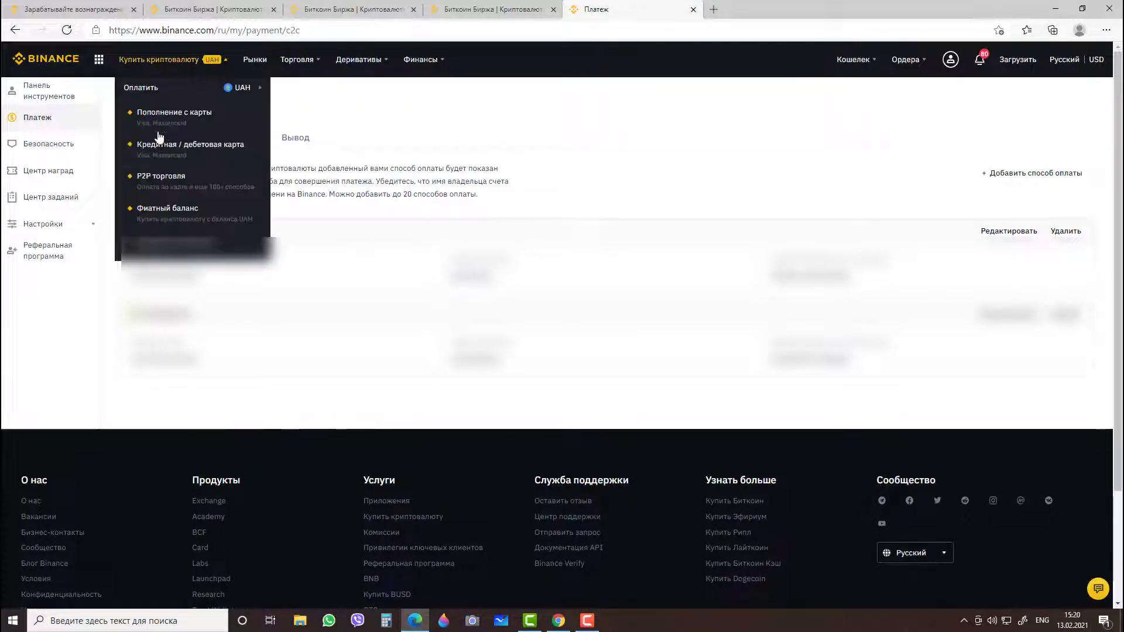
left_click(161, 189)
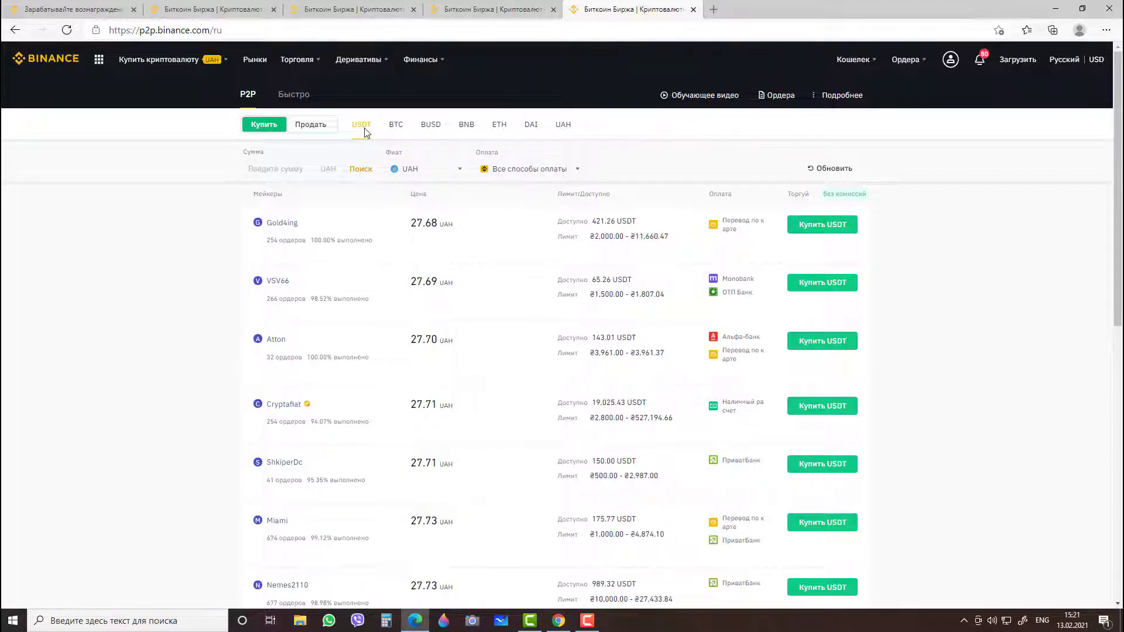
left_click(439, 176)
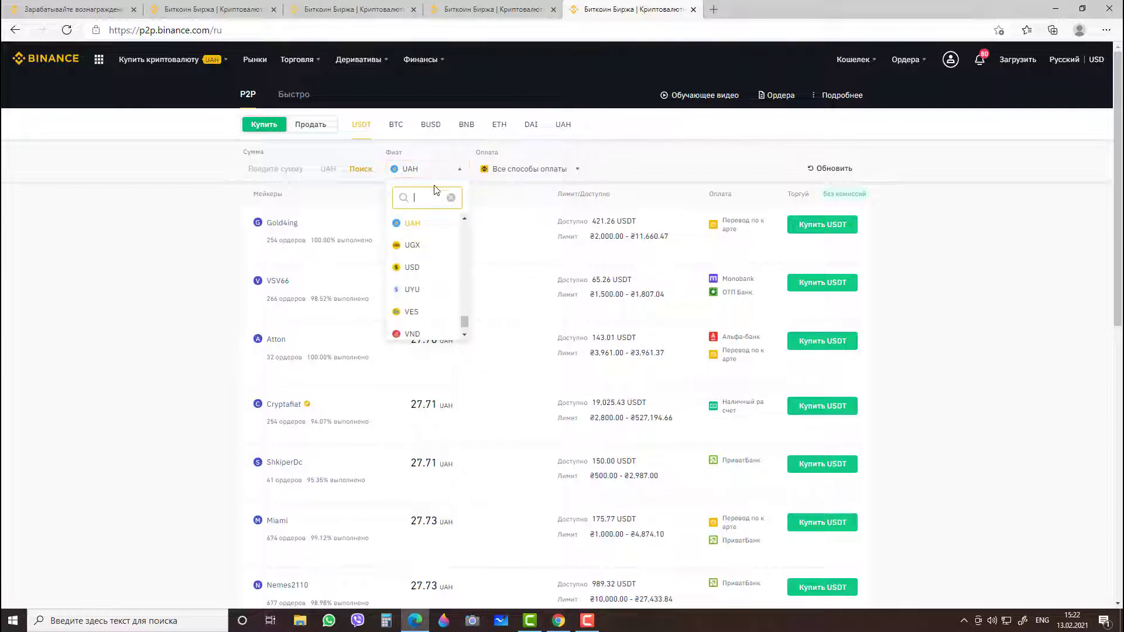
left_click(417, 226)
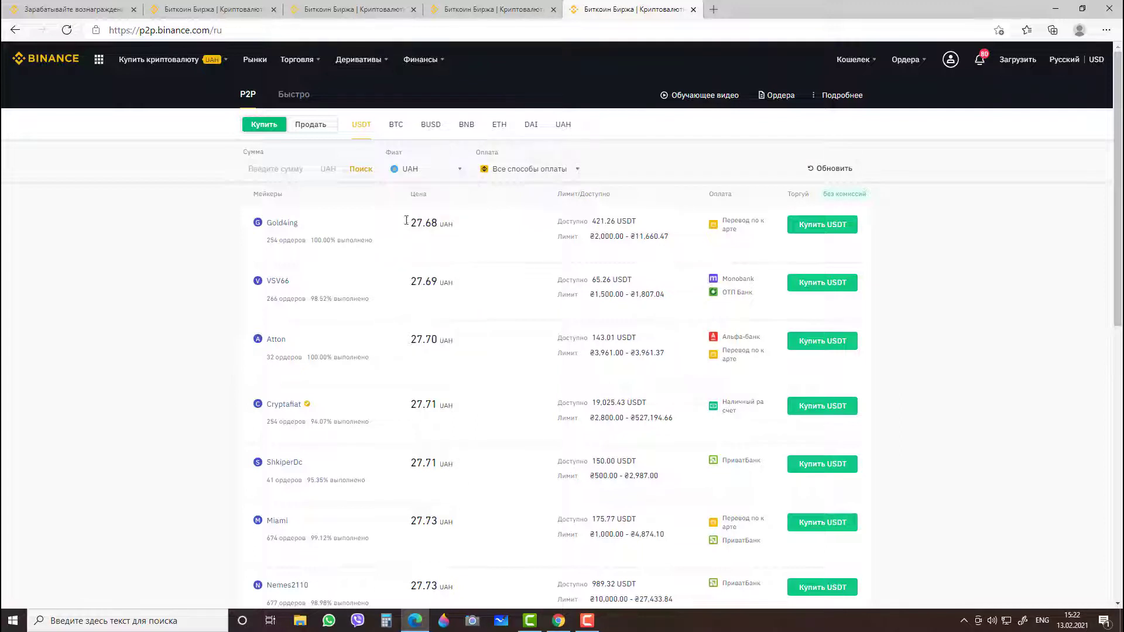
left_click(554, 172)
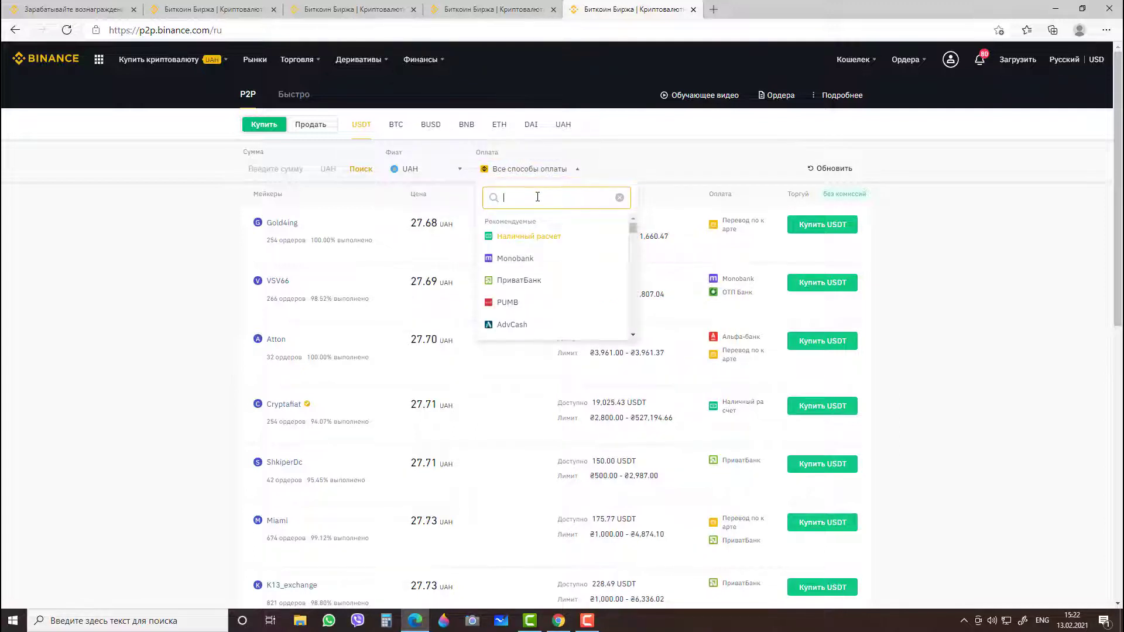
left_click(516, 258)
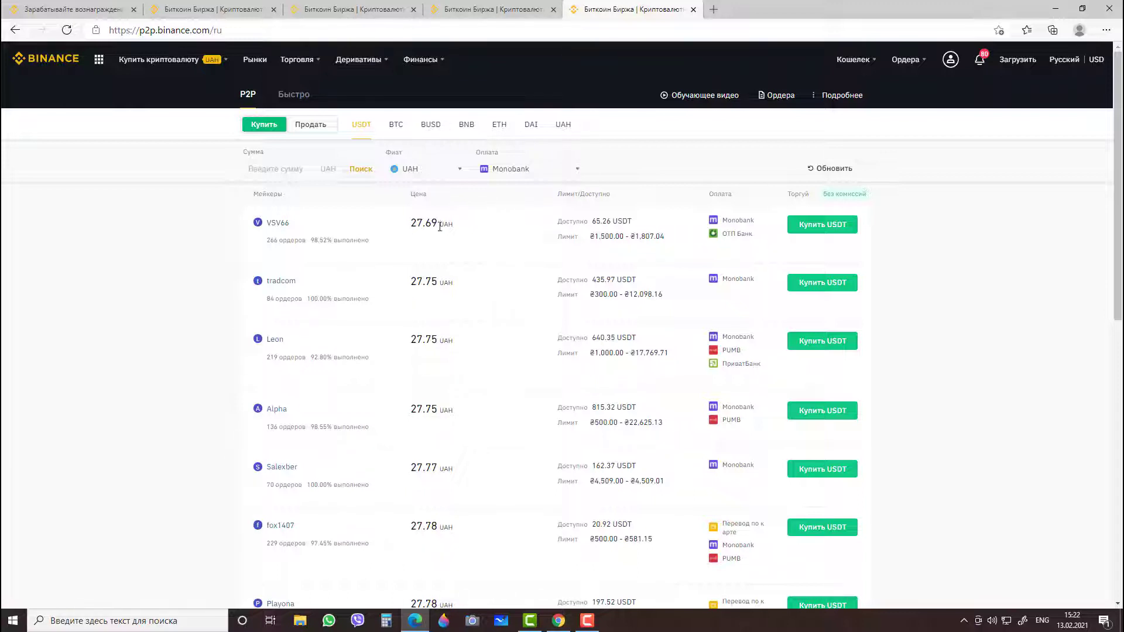
Step: Compare the UAH prices and the sellers' order completion statistics among the first Monobank offers
left_click_drag(439, 225, 462, 231)
left_click(450, 291)
double_click(451, 291)
left_click_drag(413, 339, 469, 344)
left_click(211, 289)
left_click_drag(306, 240, 270, 240)
left_click(265, 250)
left_click(191, 251)
Step: Place a buy order for USDT worth 1000 UAH on the second listed Monobank offer
left_click(811, 288)
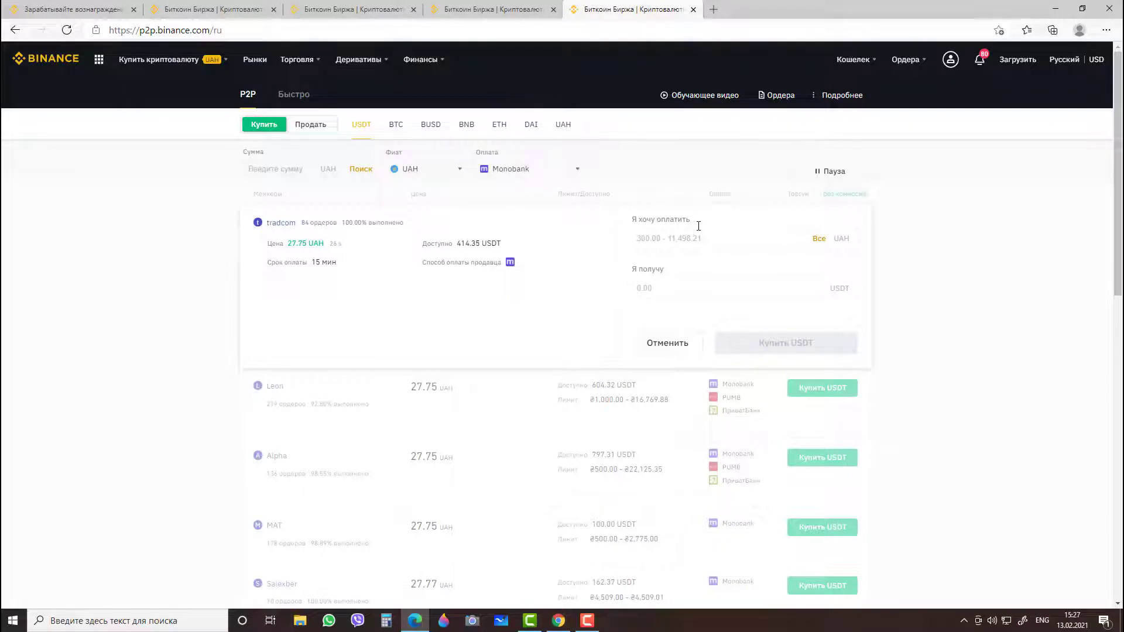
left_click(695, 236)
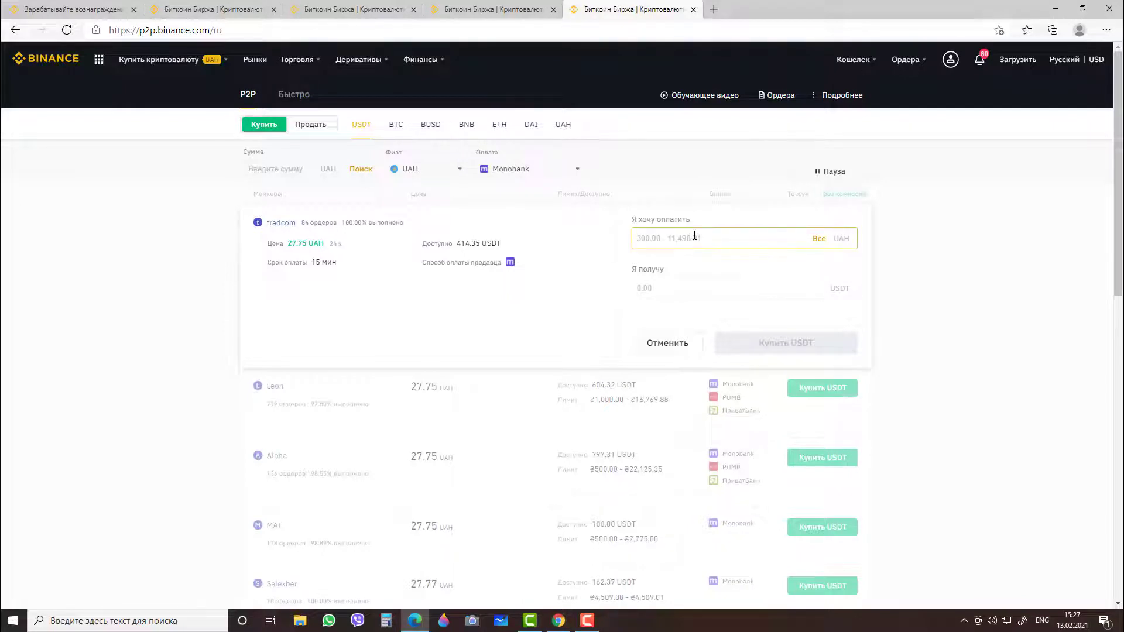
type("10")
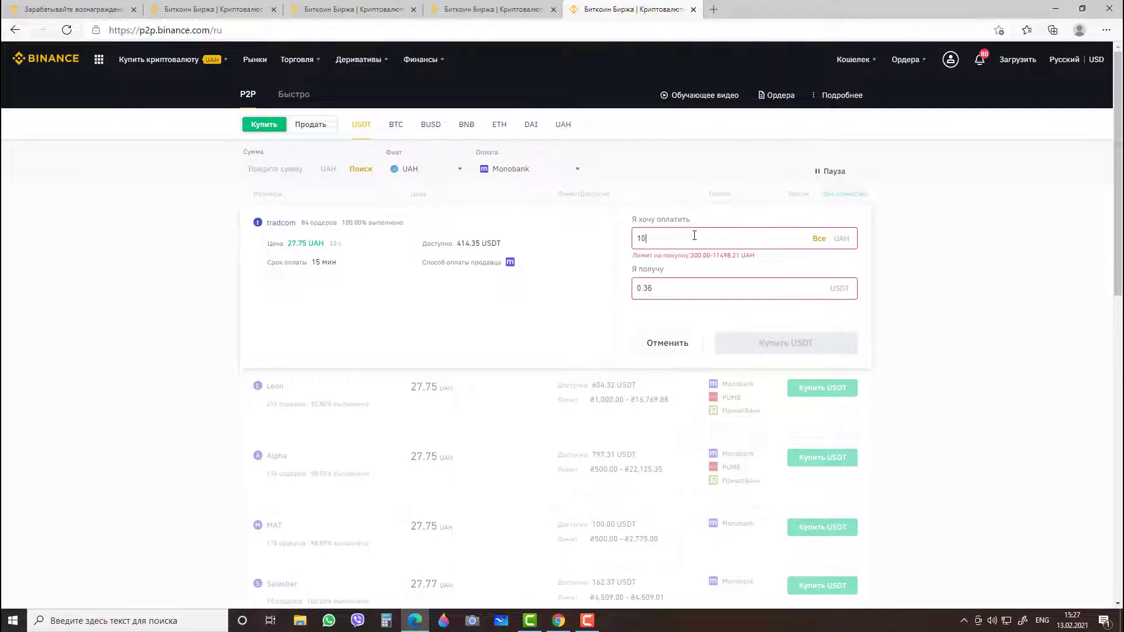
type("00")
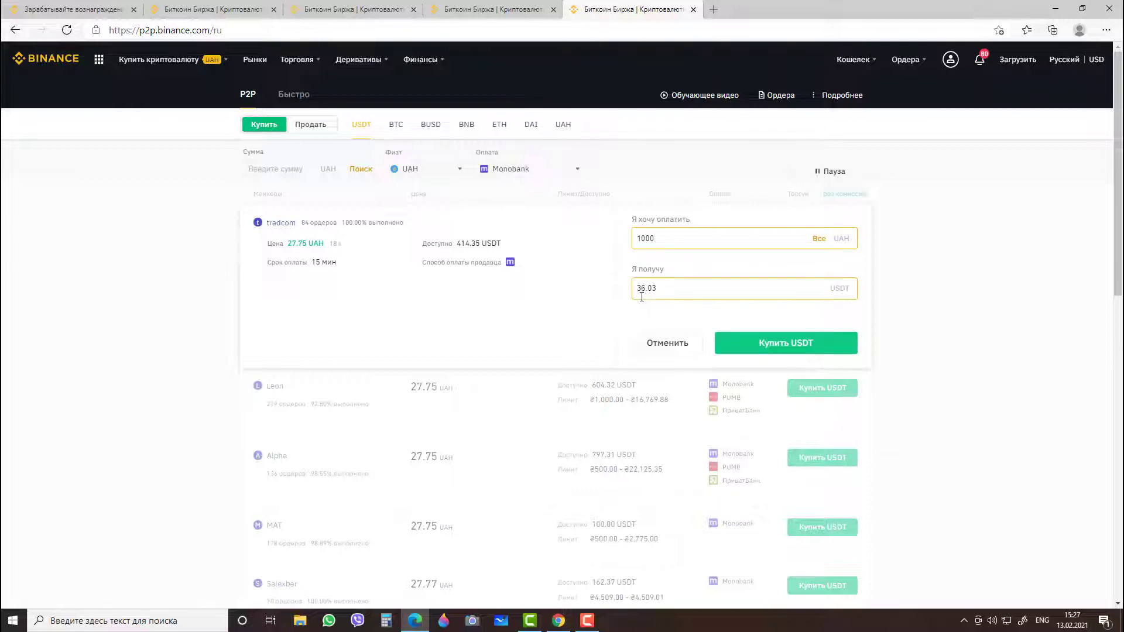
left_click(751, 348)
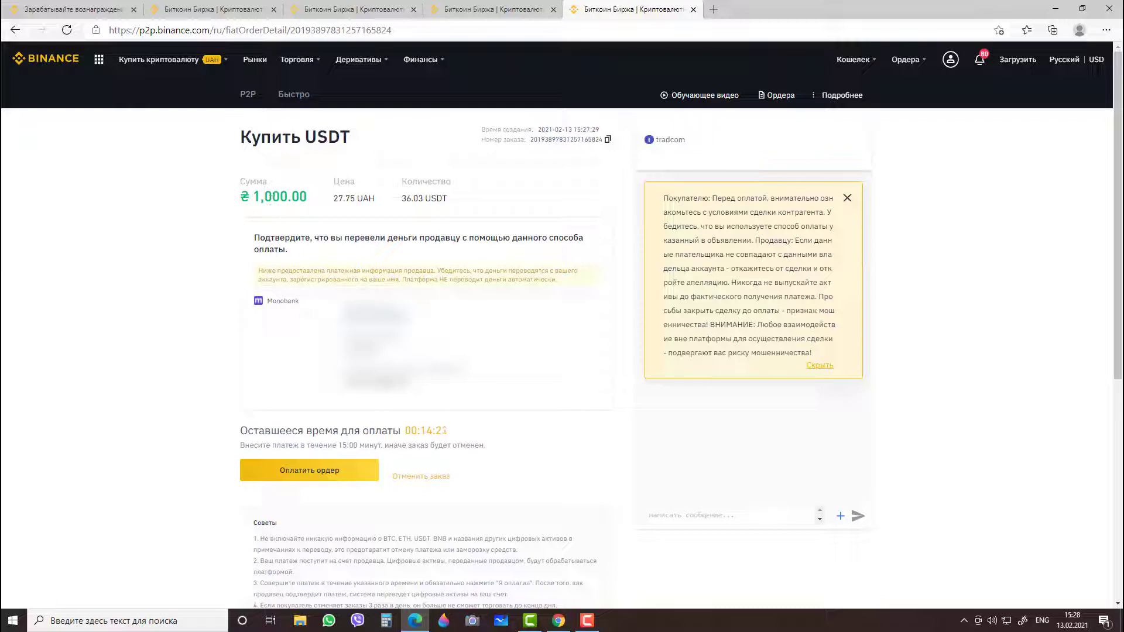
Step: Select the seller's Monobank card number for the payment, then mark the order as paid and confirm the transfer
double_click(378, 382)
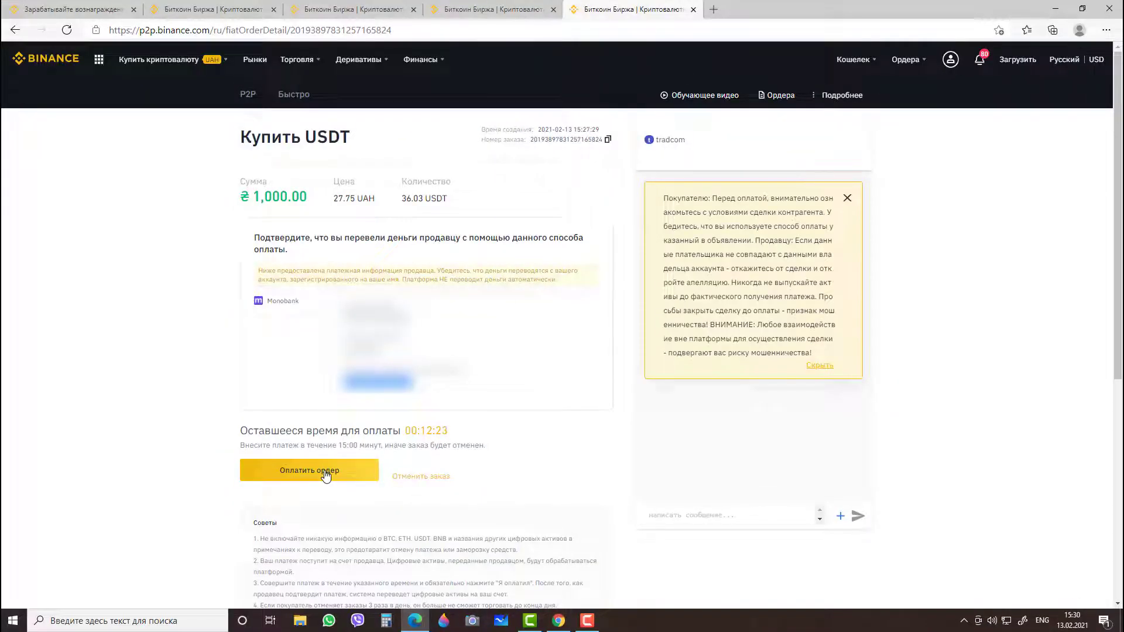
left_click(313, 472)
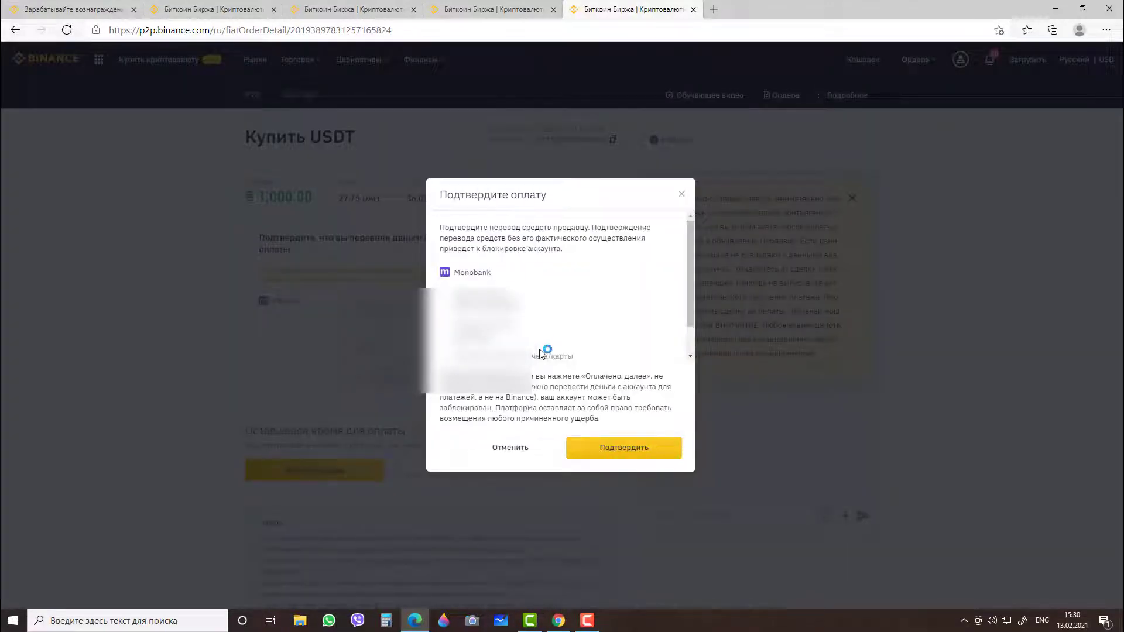
left_click(624, 448)
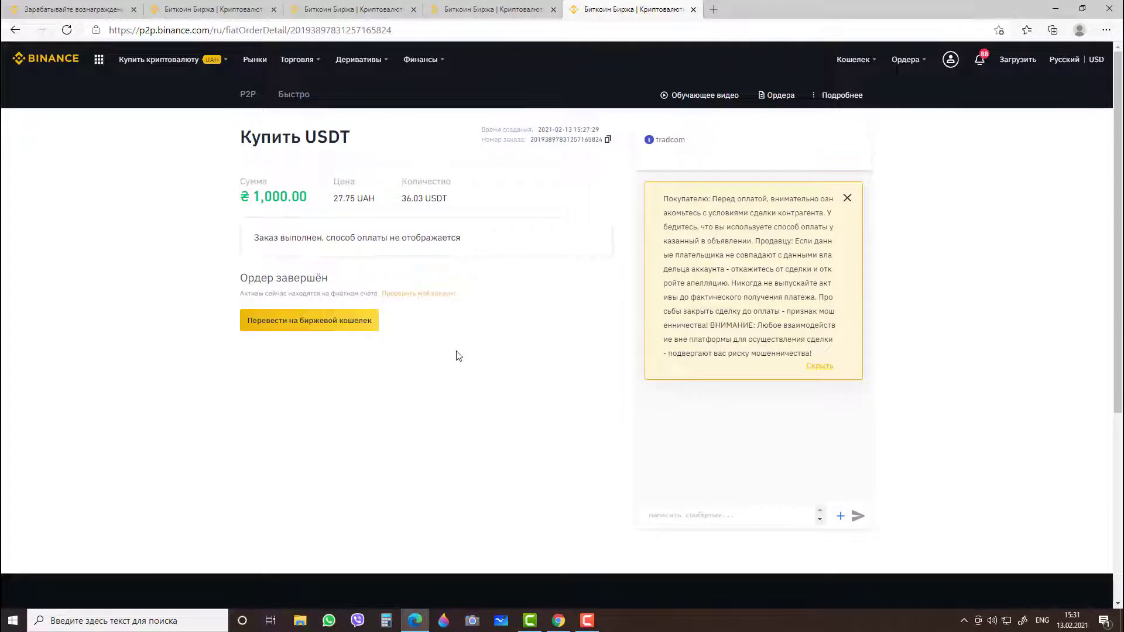
Step: Transfer the full 36.03 USDT from the P2P wallet to the Spot wallet
left_click(305, 328)
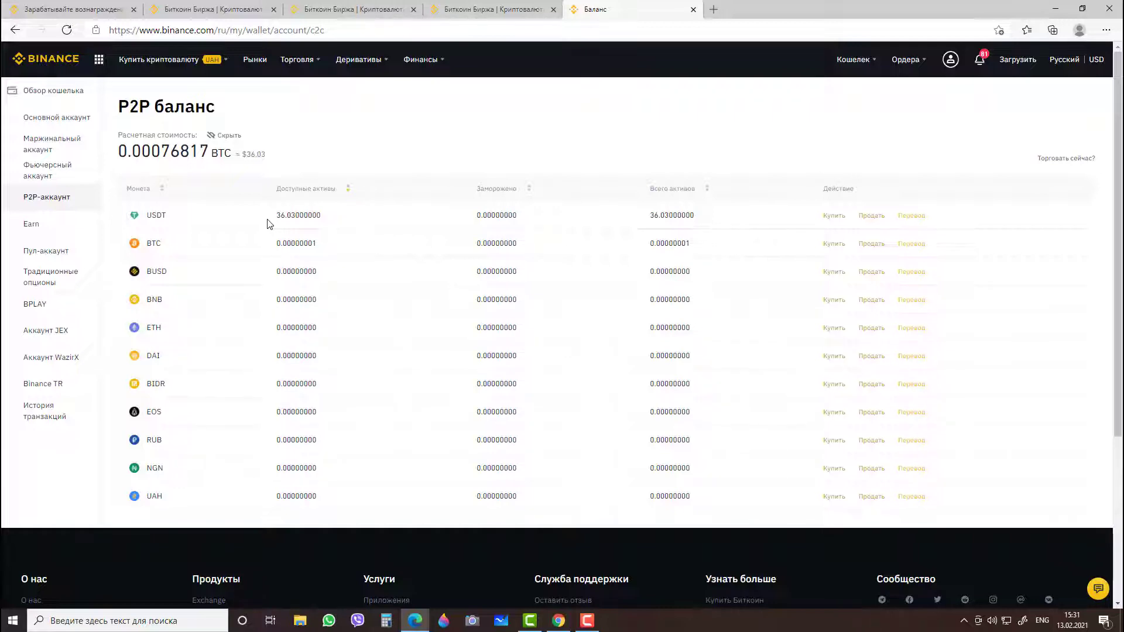
left_click(911, 219)
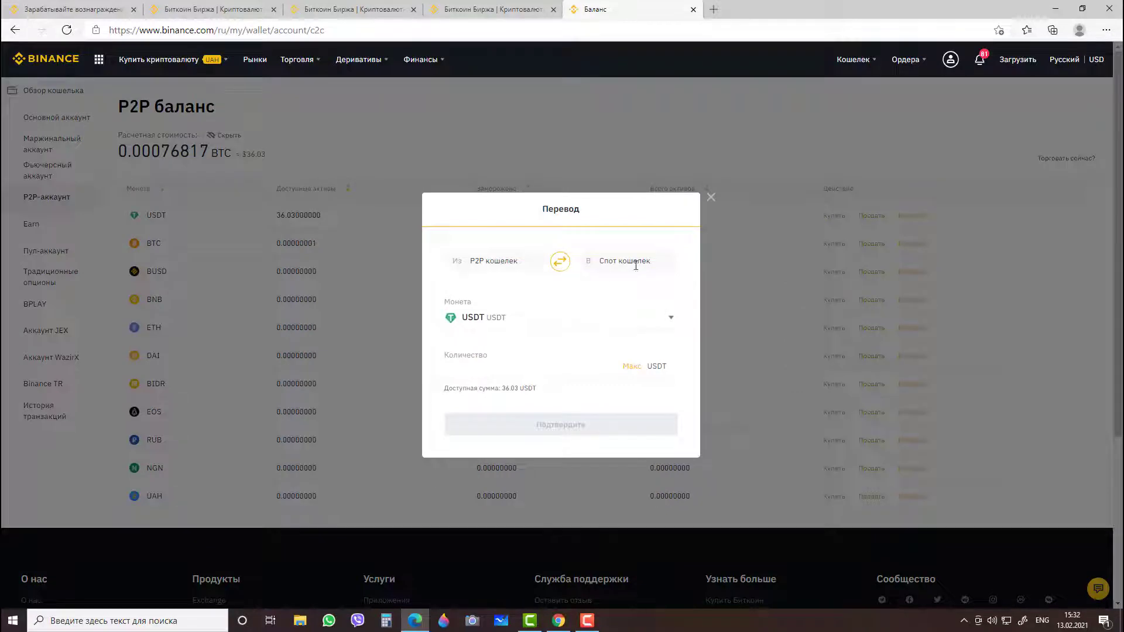
left_click(630, 368)
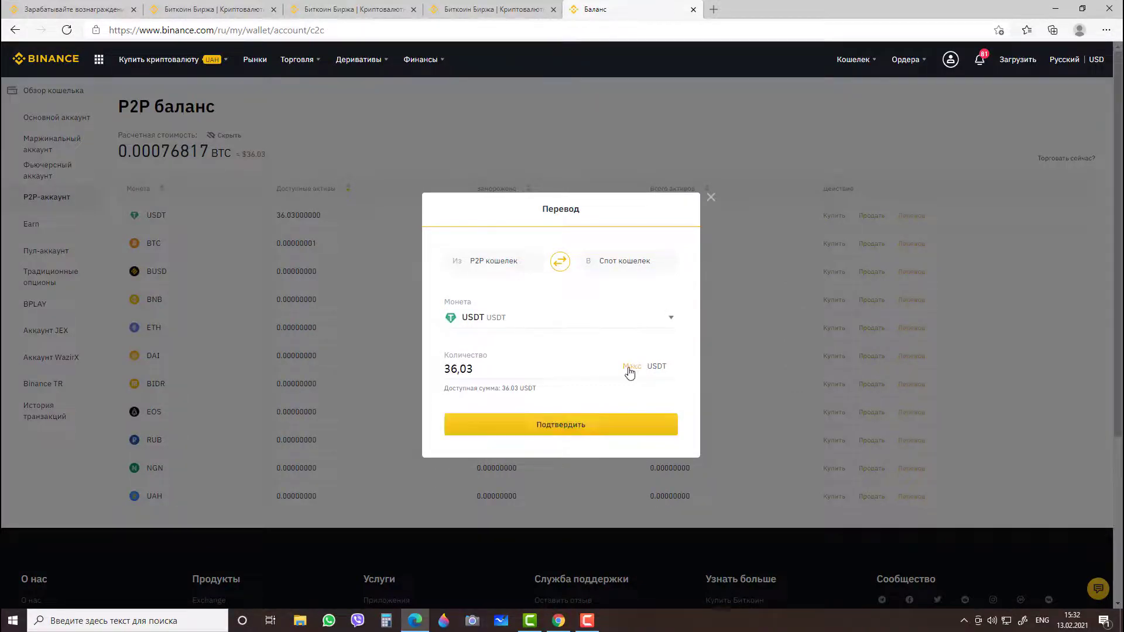
left_click(561, 425)
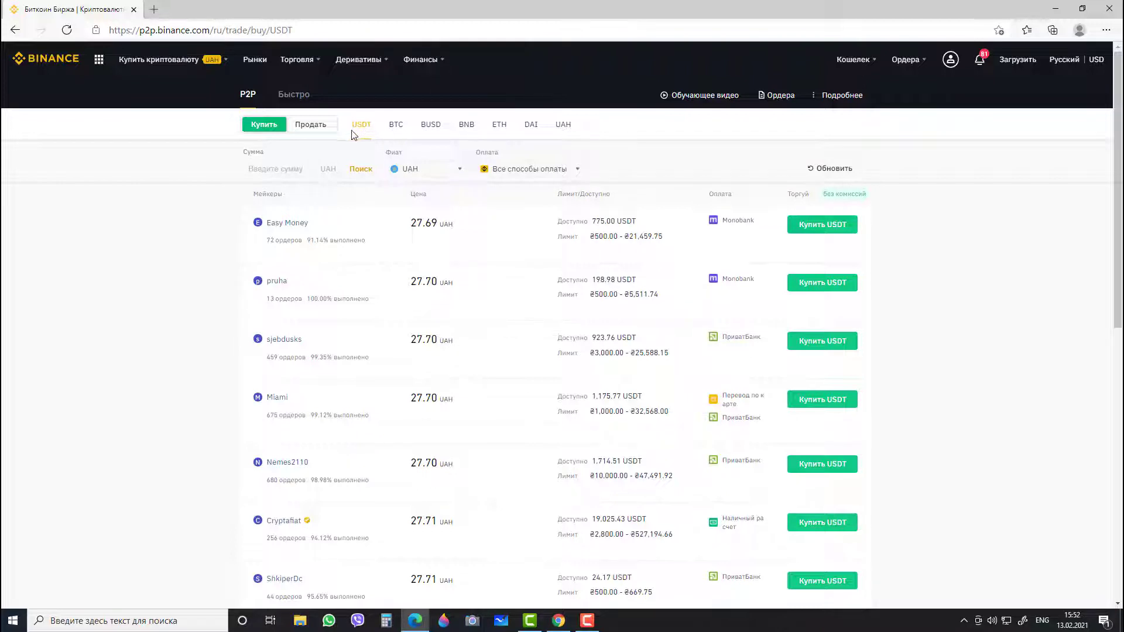
Step: Filter the new list of USDT buy offers by UAH, searching the payment methods for "mono" and choosing Monobank
left_click(407, 170)
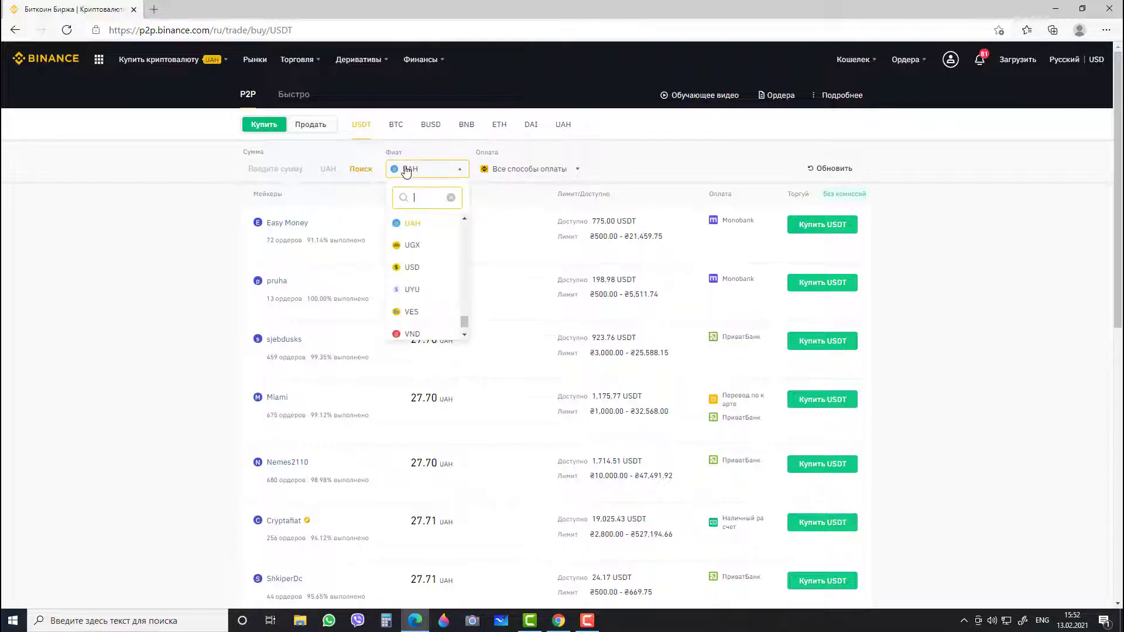
left_click(413, 225)
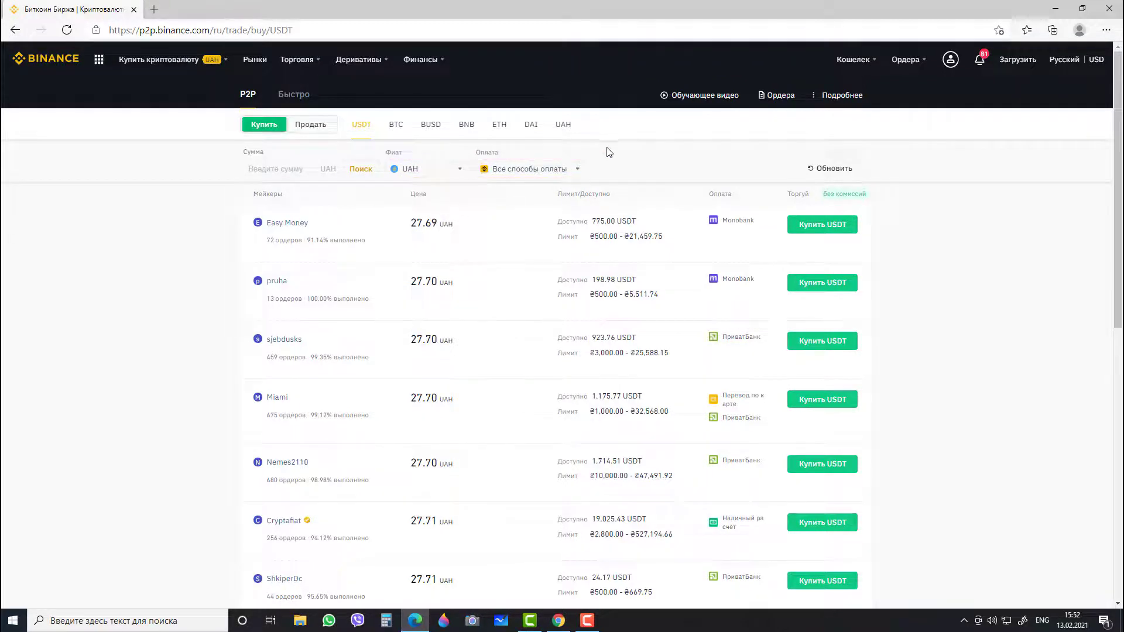
left_click(534, 171)
type("mono")
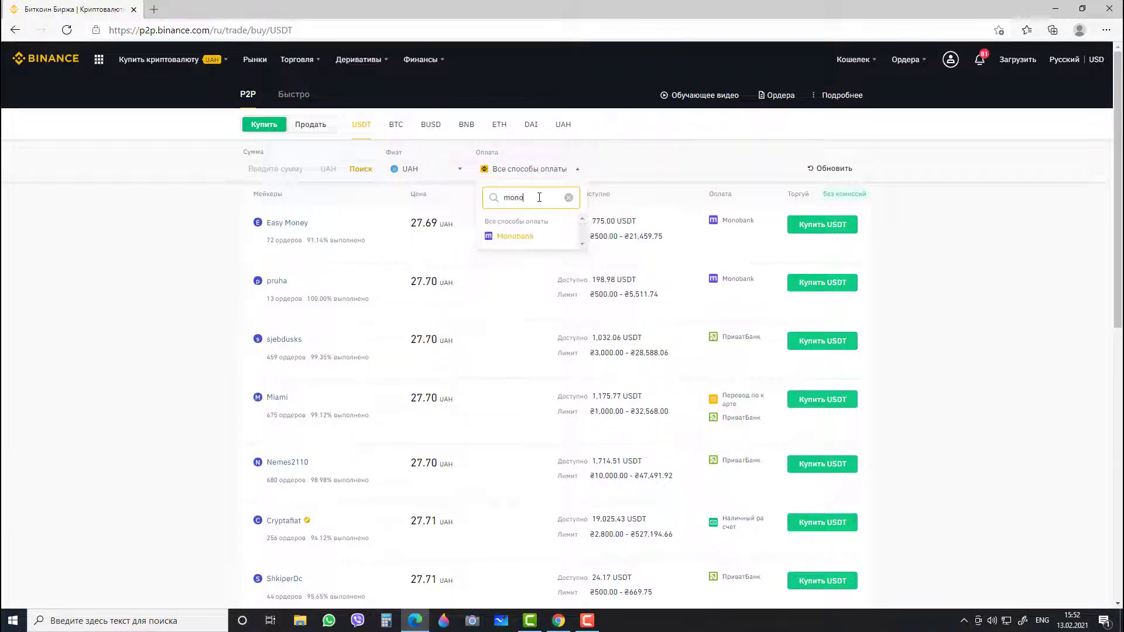
left_click(513, 236)
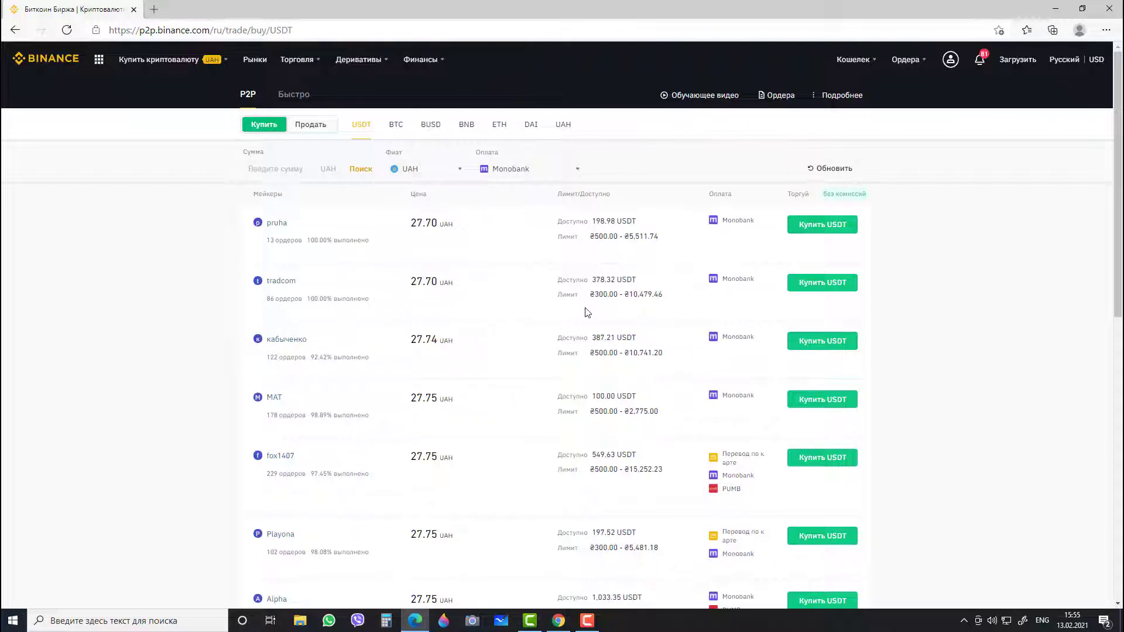
Step: Order USDT for 1000 UAH from the second listed 27.70 UAH offer and confirm the payment to the seller
left_click(824, 283)
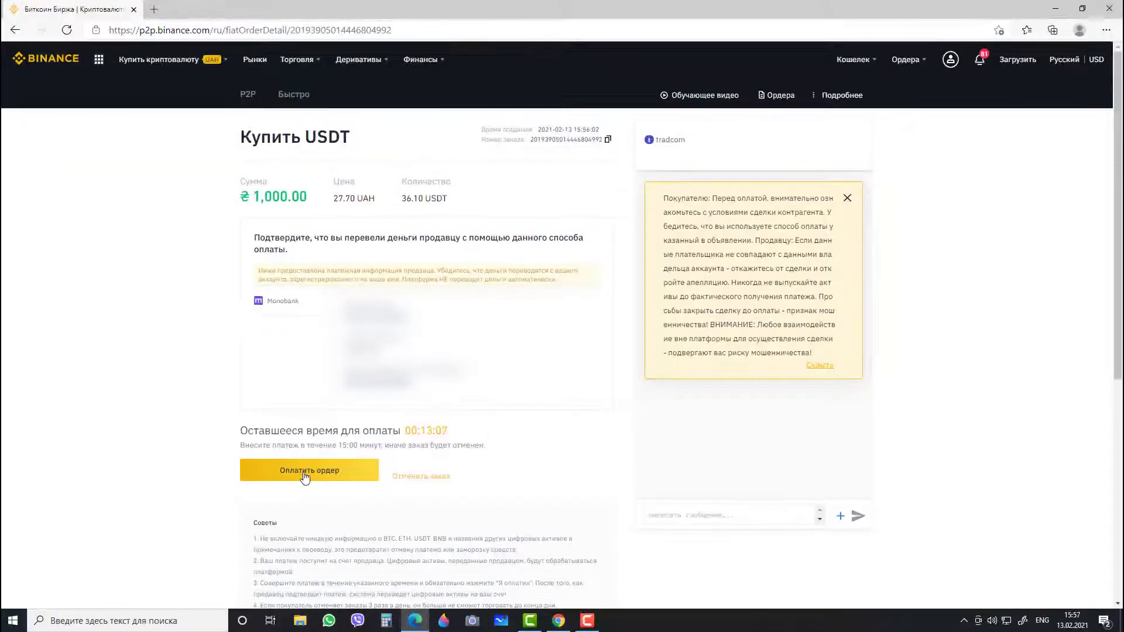
left_click(302, 476)
left_click(612, 447)
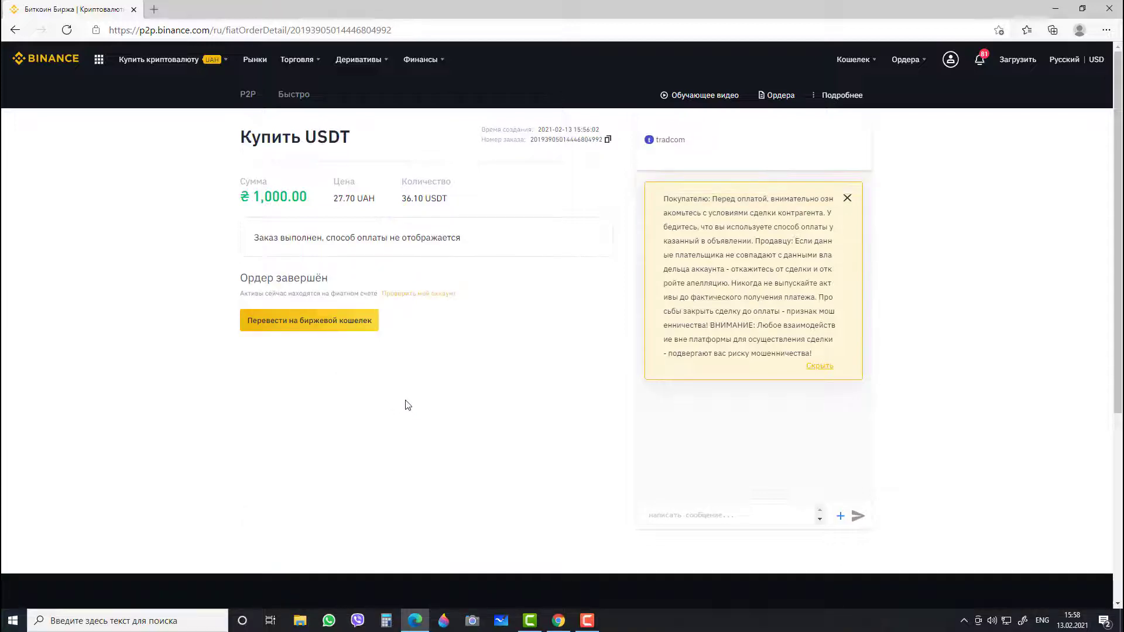
Step: Transfer the maximum available USDT from the second purchase from the P2P wallet to the Spot wallet
left_click(289, 326)
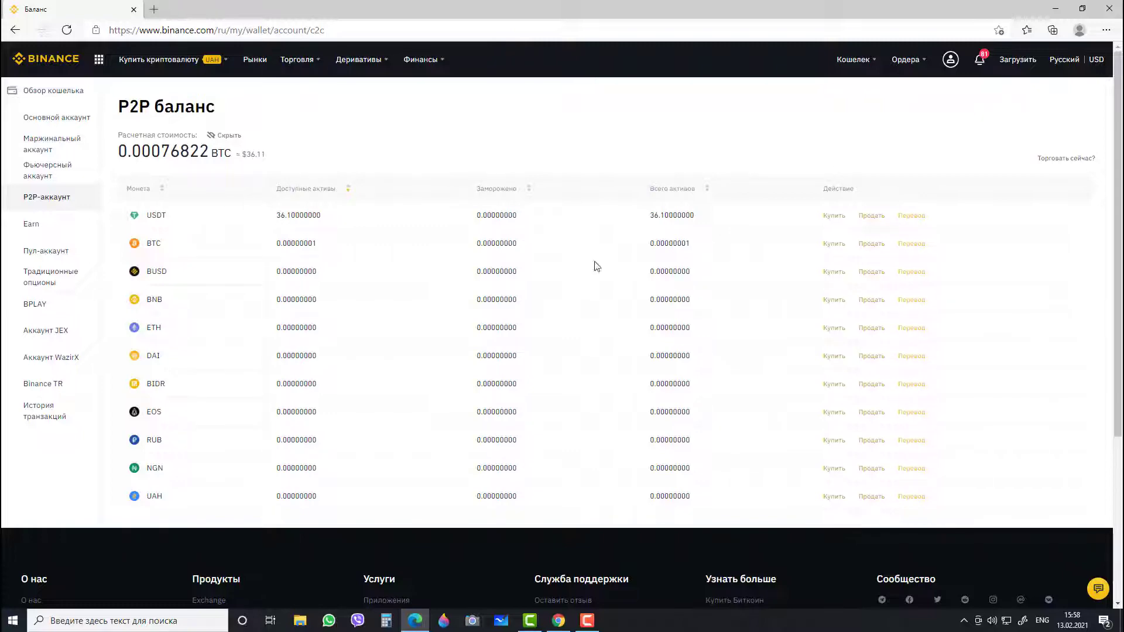
left_click(914, 216)
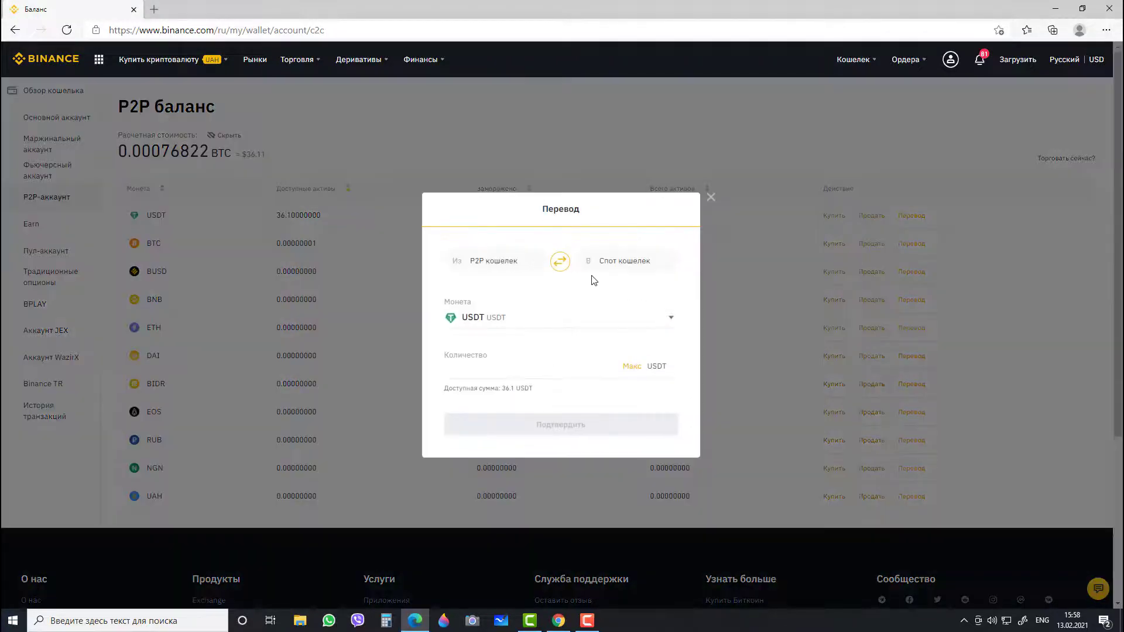
left_click(632, 367)
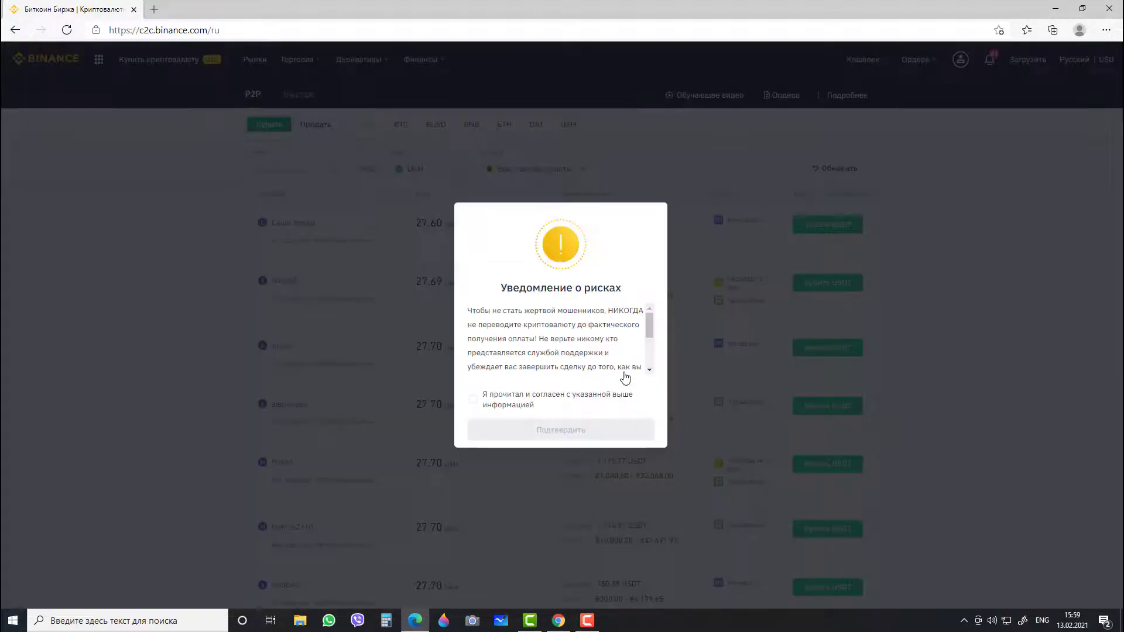
Step: Accept the P2P risk notice by agreeing to its terms and confirming
left_click(529, 396)
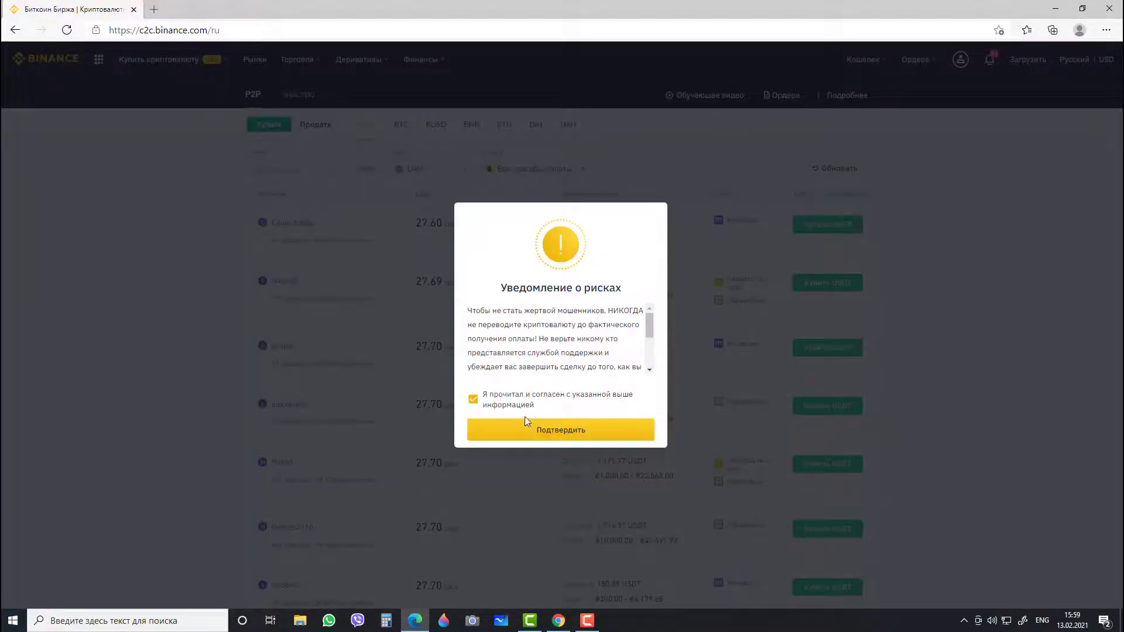
left_click(523, 430)
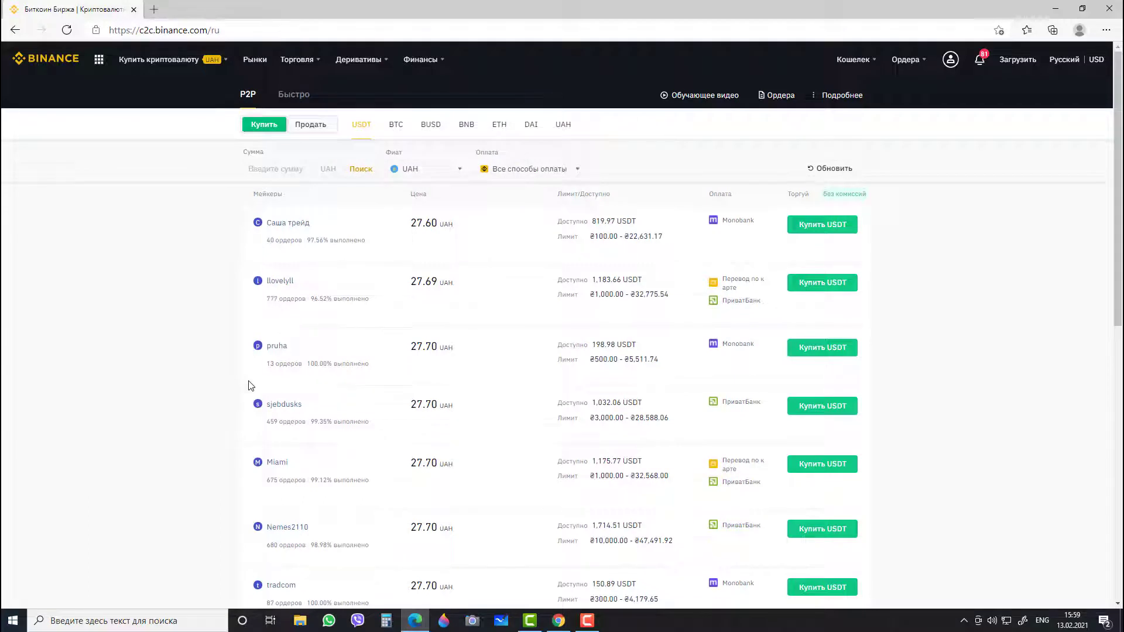